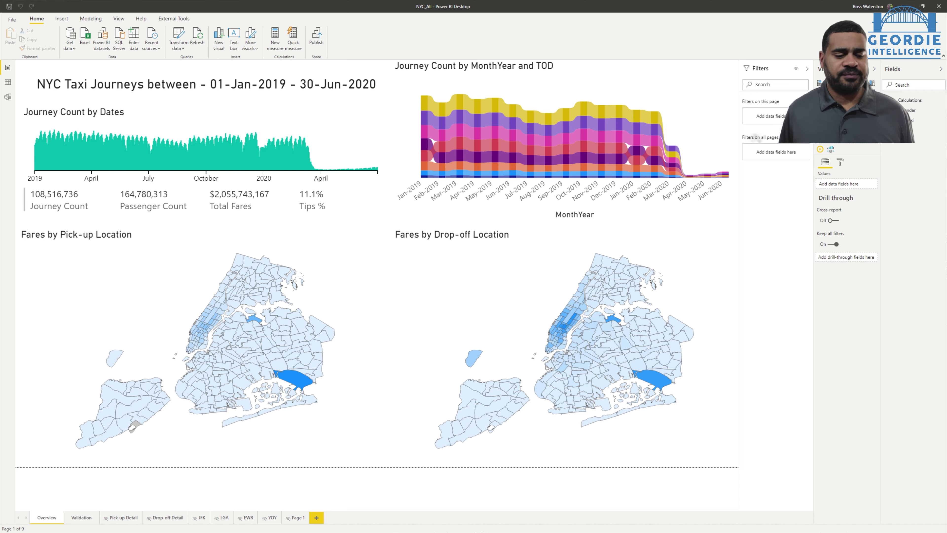
- Filter the report through the Journey Count by Dates chart to 05-Jul-2019 – 13-Sep-2019, and clear the date selection
drag(150, 150, 267, 149)
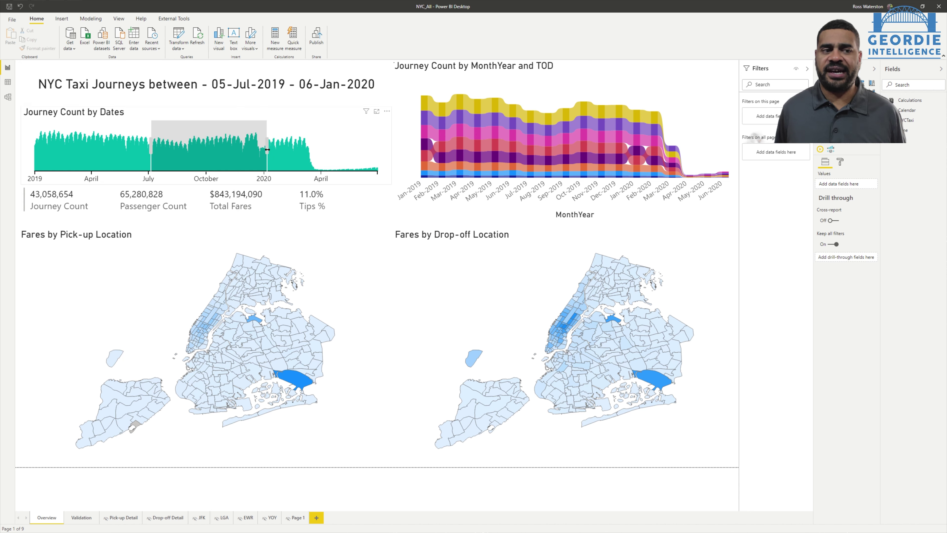
drag(267, 149, 194, 149)
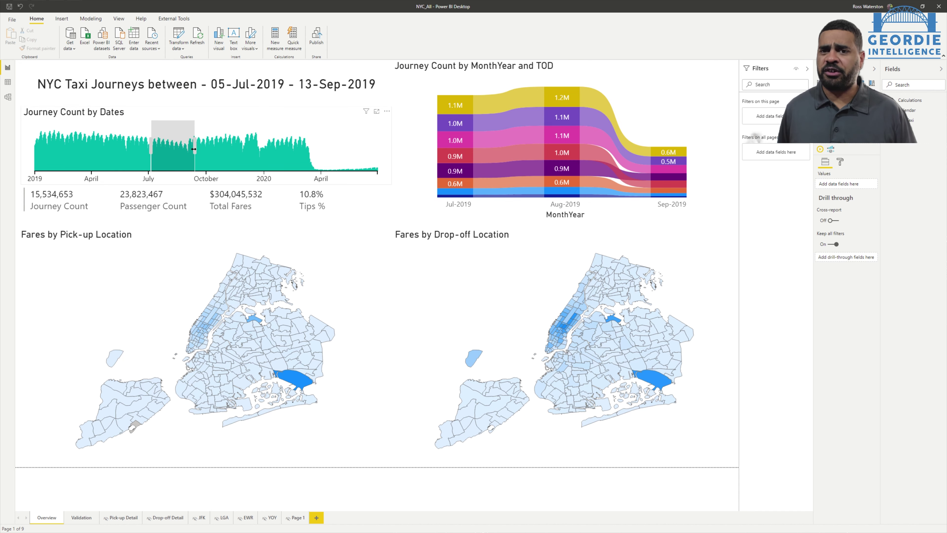
click(262, 130)
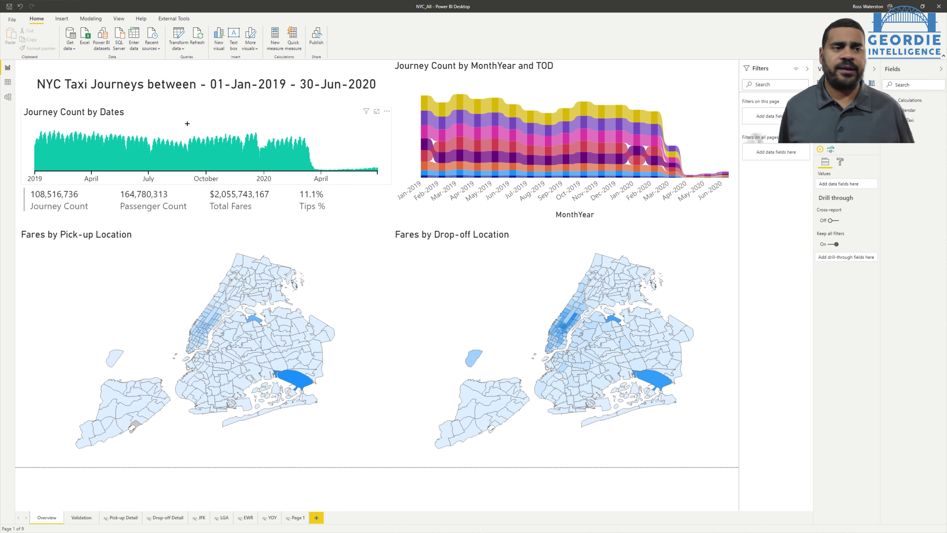
- Inspect the Journey Count by MonthYear and TOD chart, show its data as a table, and return to the report
mouse_move(550, 120)
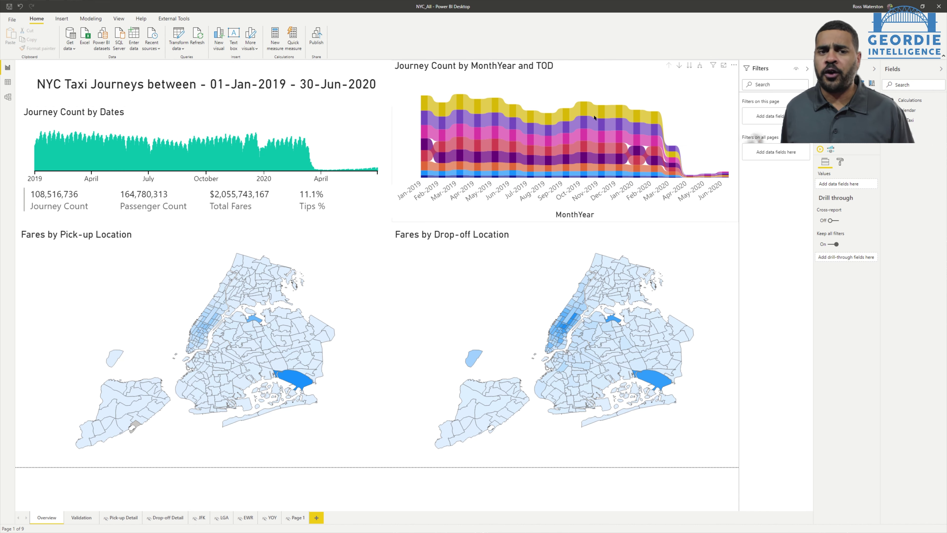
mouse_move(631, 157)
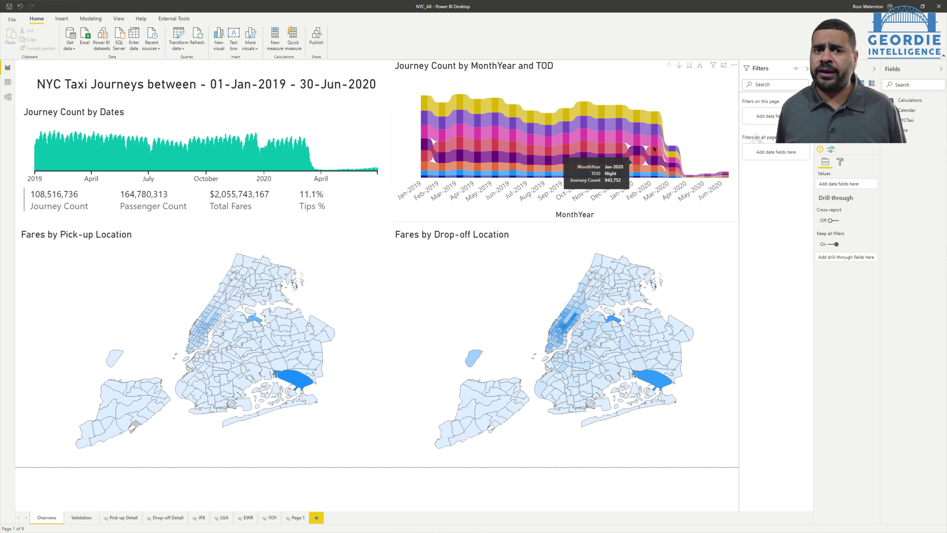
click(734, 65)
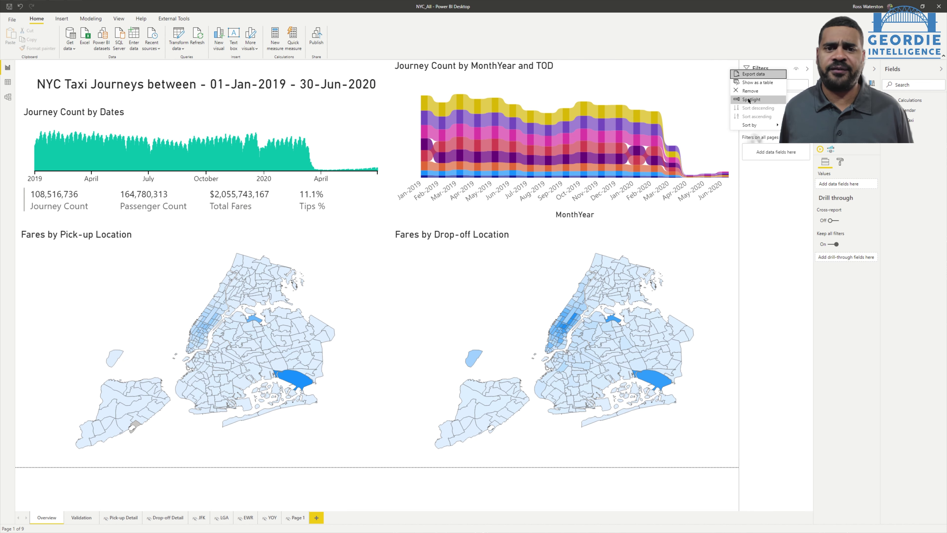
key(Escape)
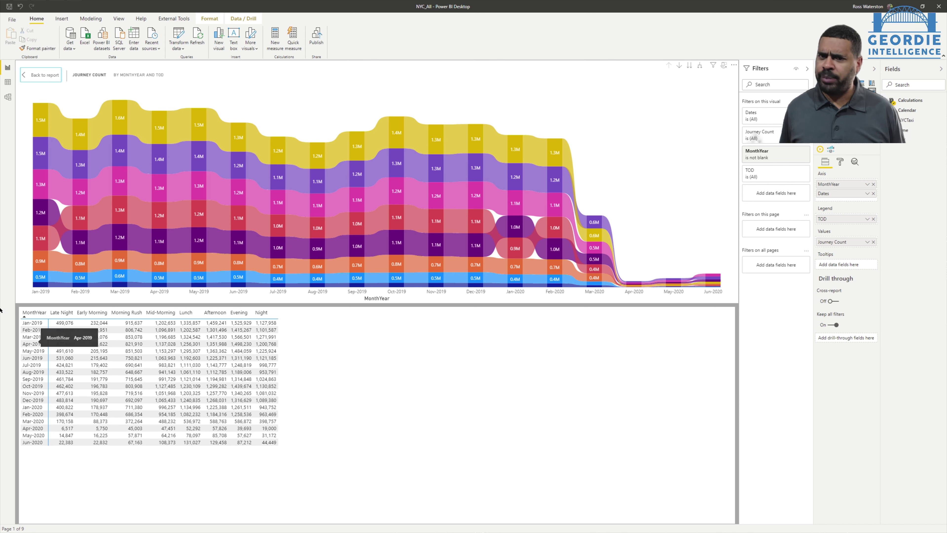
click(49, 78)
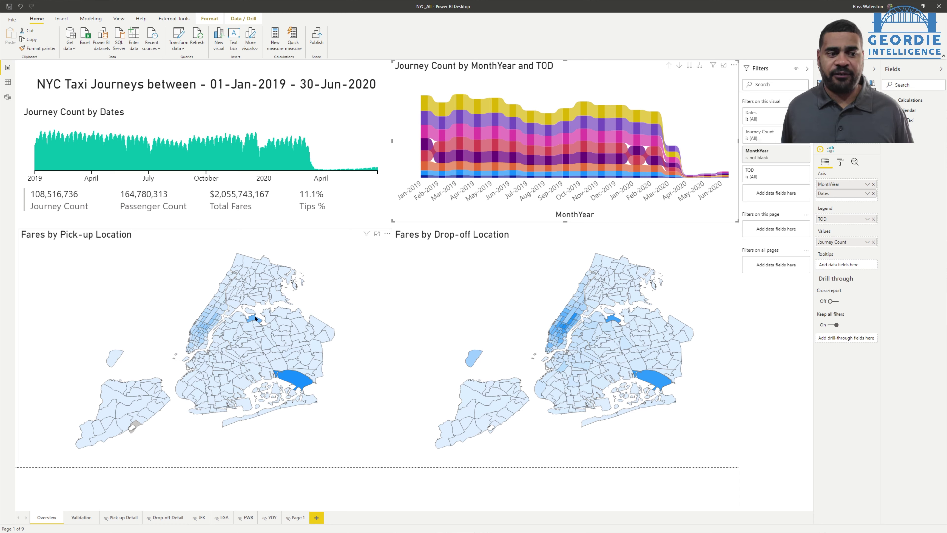
- Drill through from Newark Airport on the pick-up map to the Pick-up Detail page and return to the overview
right_click(114, 359)
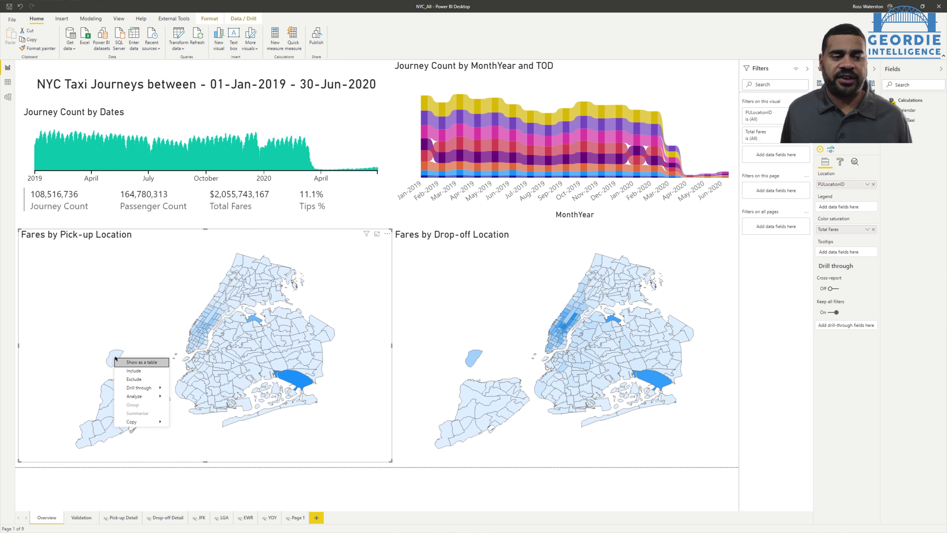
mouse_move(151, 388)
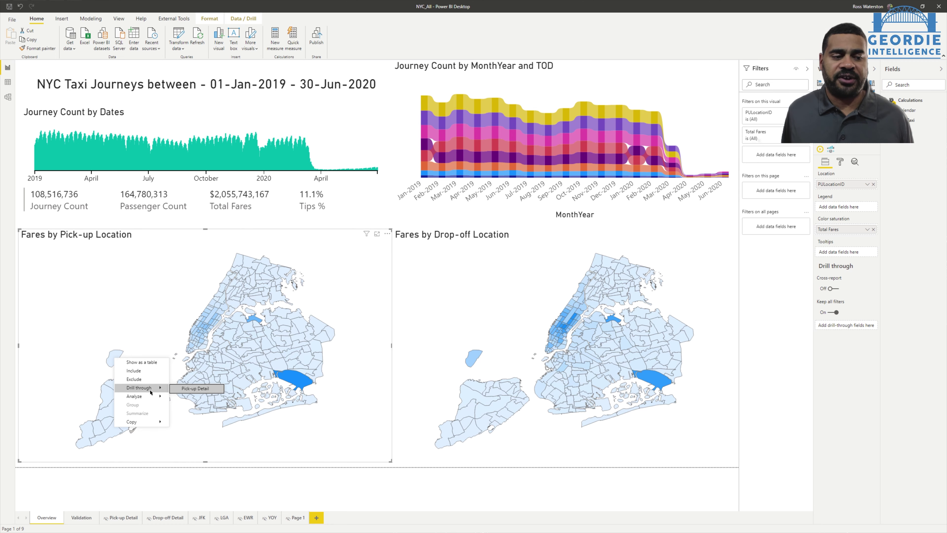
click(189, 388)
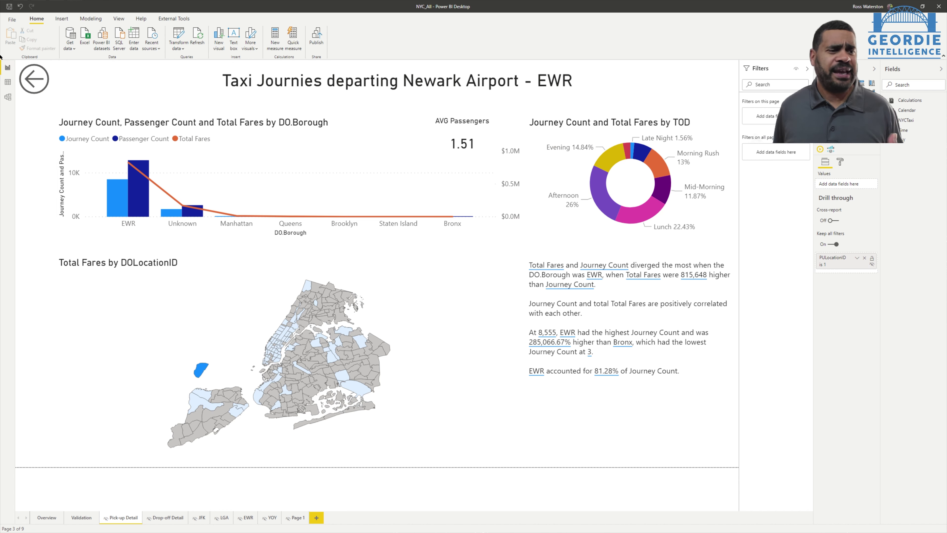
ctrl+click(35, 85)
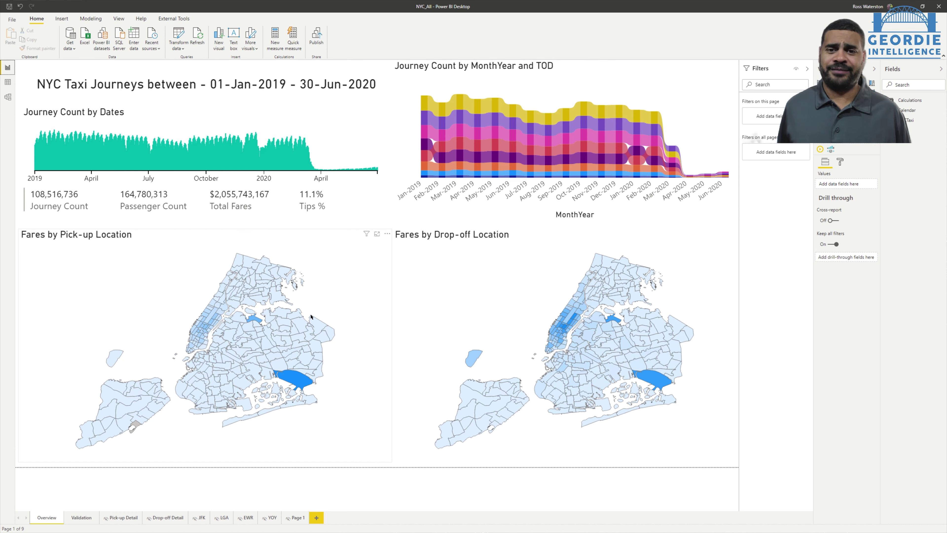
- Drill through from Rikers Island on the pick-up map to its Pick-up Detail page and return to the overview
right_click(249, 313)
mouse_move(293, 345)
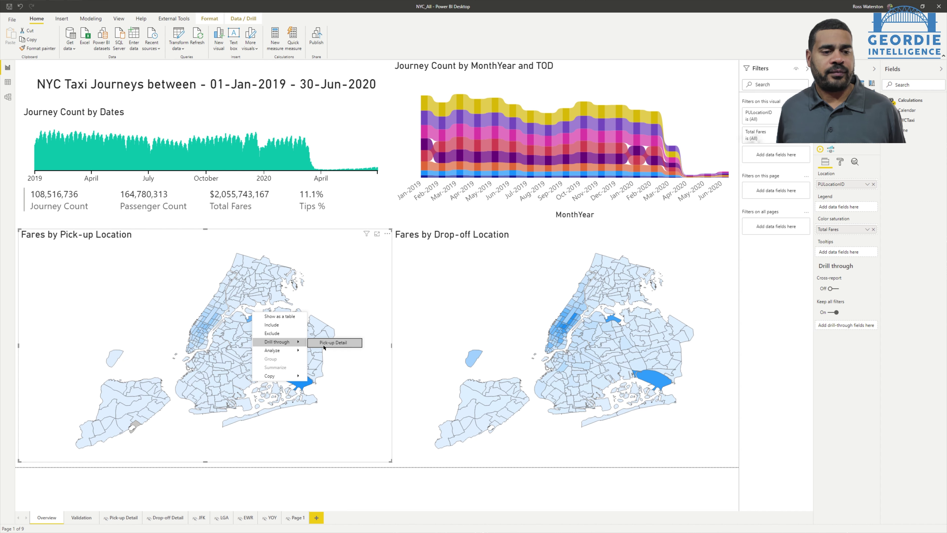
click(323, 343)
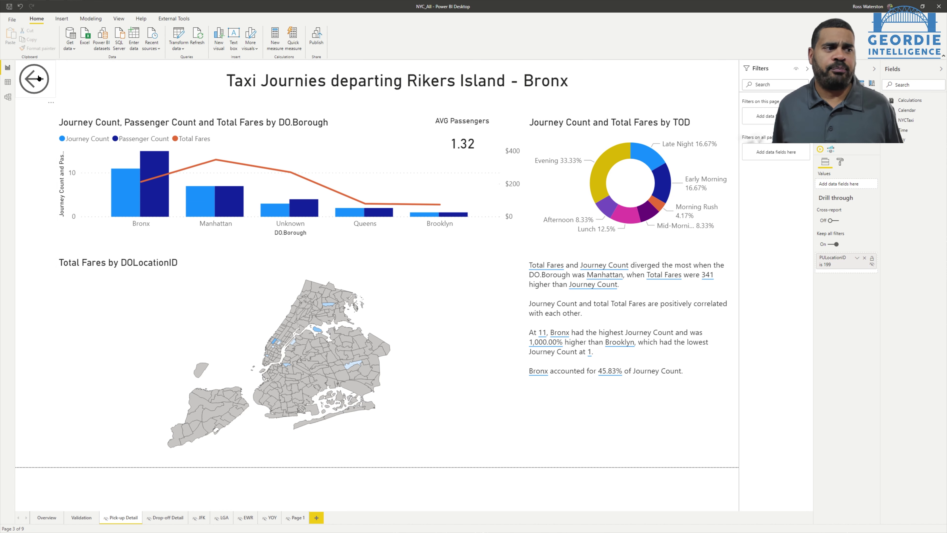
ctrl+click(38, 88)
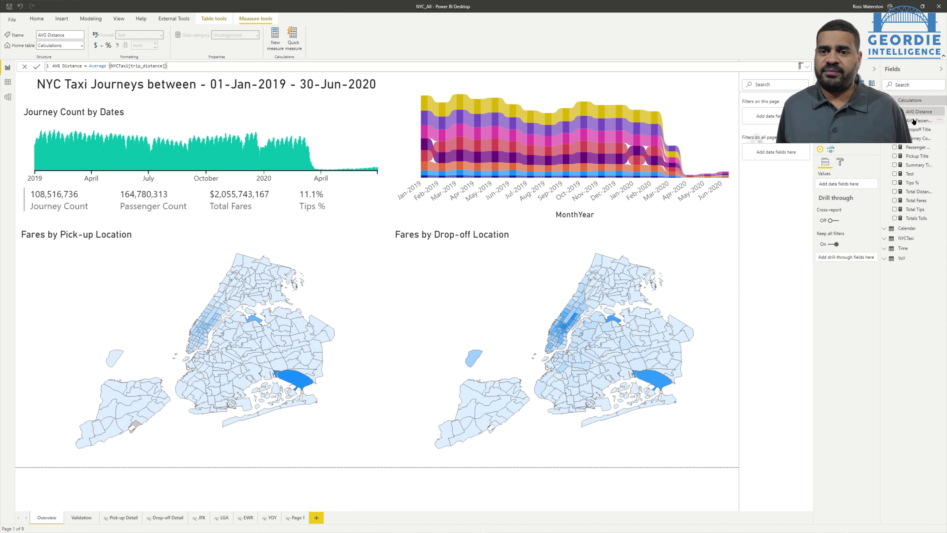
- Display the formula of the AVG Passengers measure
click(914, 121)
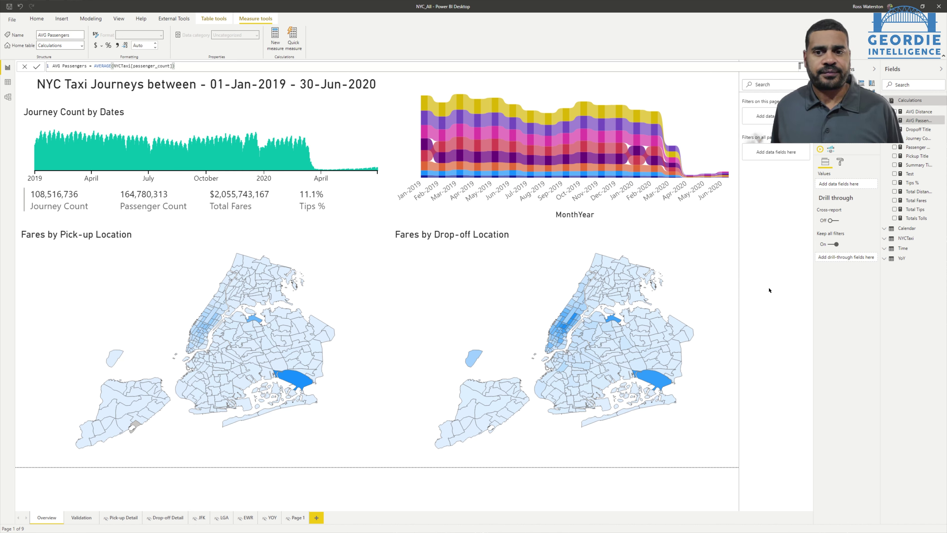
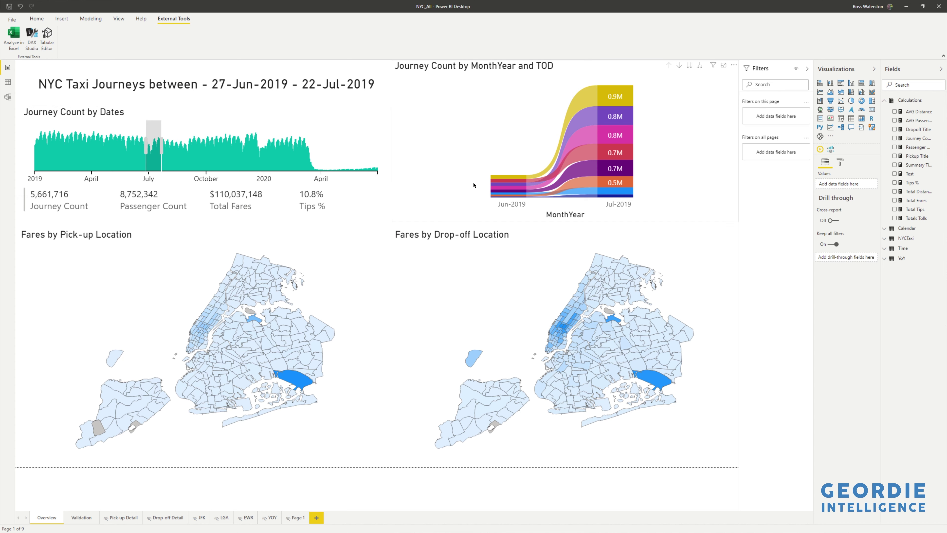
- Drill down into July 2019 on the journey count ribbon chart, cross-filter the page by 4 July, and clear that selection
right_click(589, 135)
click(633, 107)
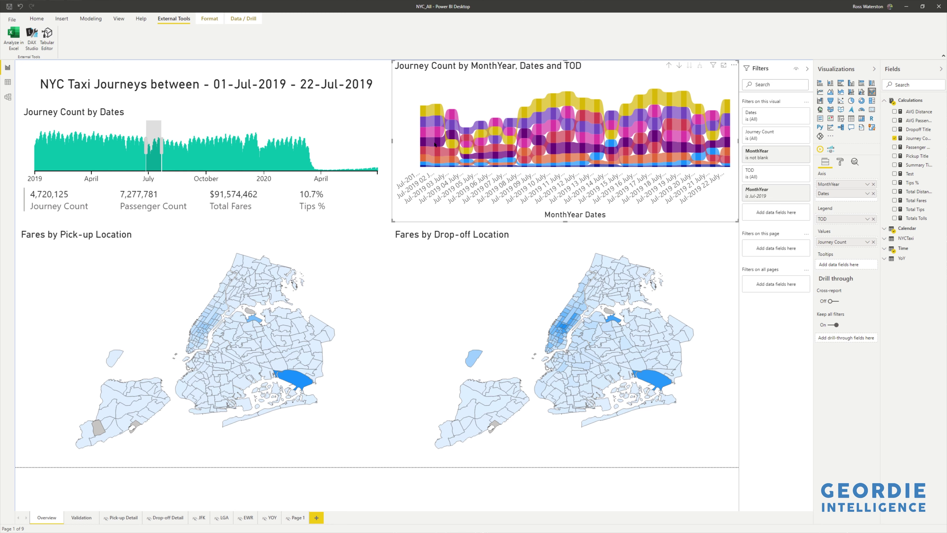
mouse_move(435, 144)
click(464, 177)
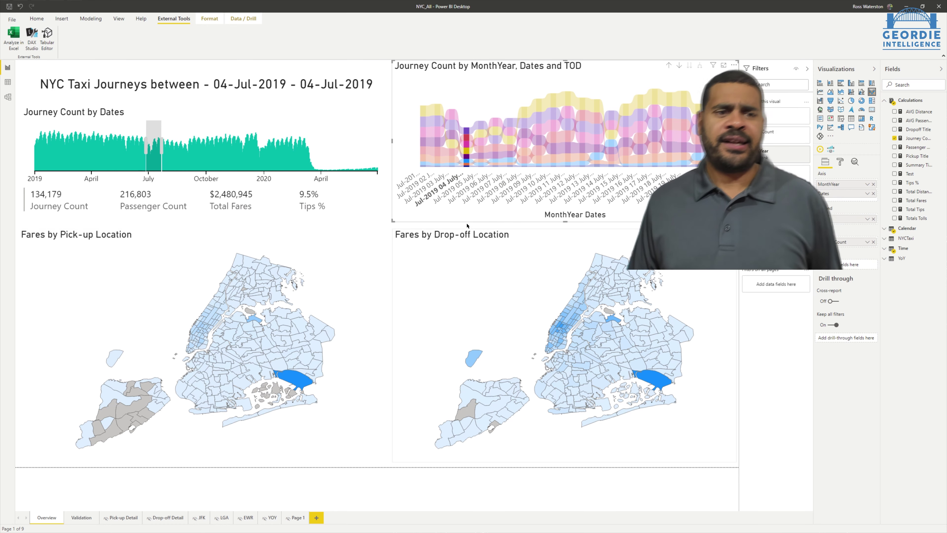
click(464, 213)
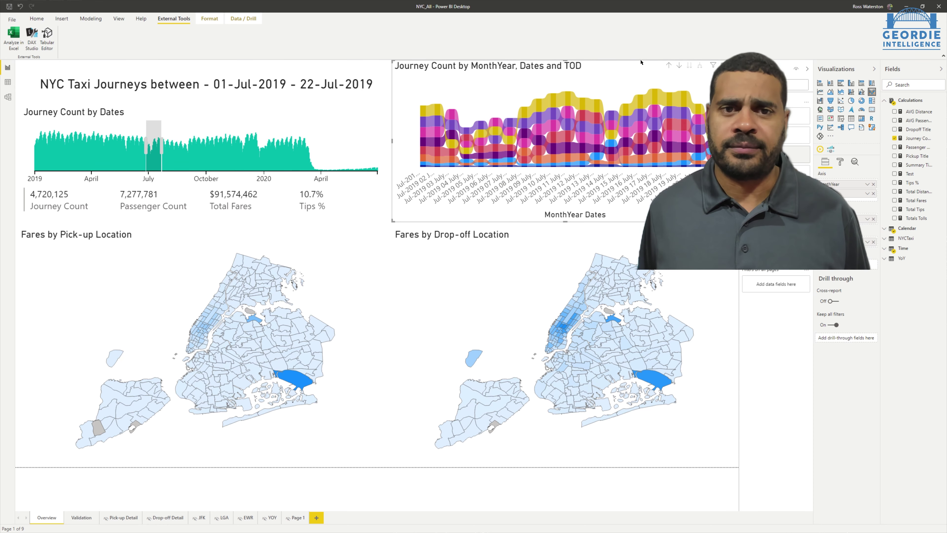
- Drill the ribbon chart back up to month level and clear the date range selected in the Journey Count by Dates chart
click(668, 66)
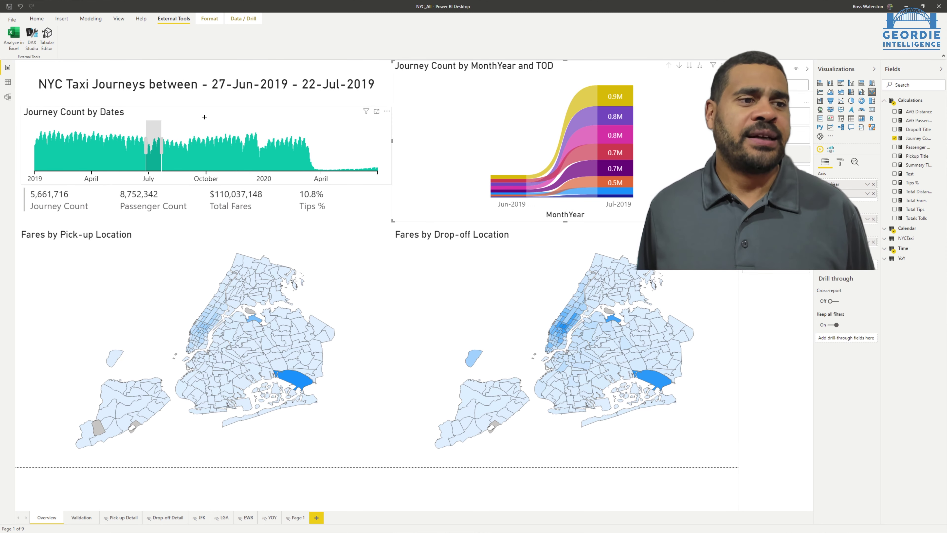
click(336, 145)
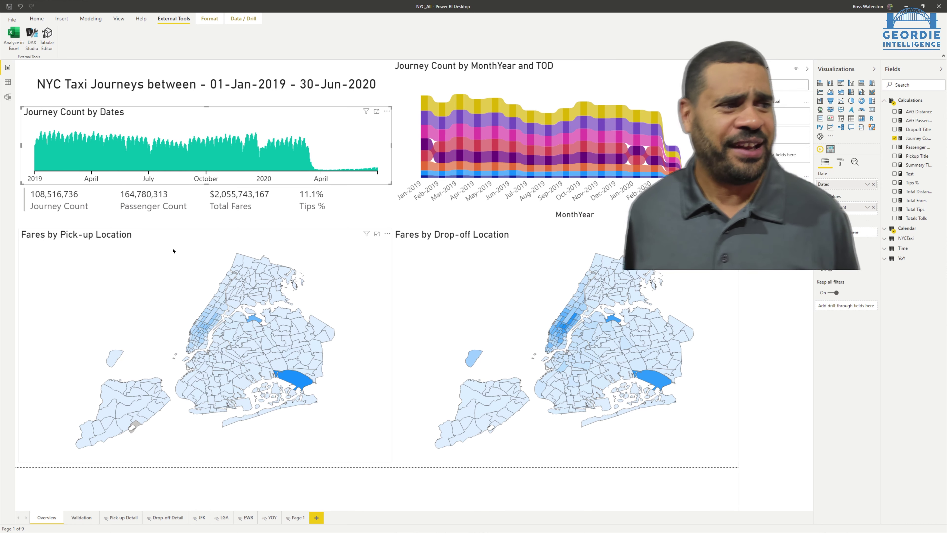
- Open the NYCTaxi table's data and sort it by trip_distance in descending order
click(7, 81)
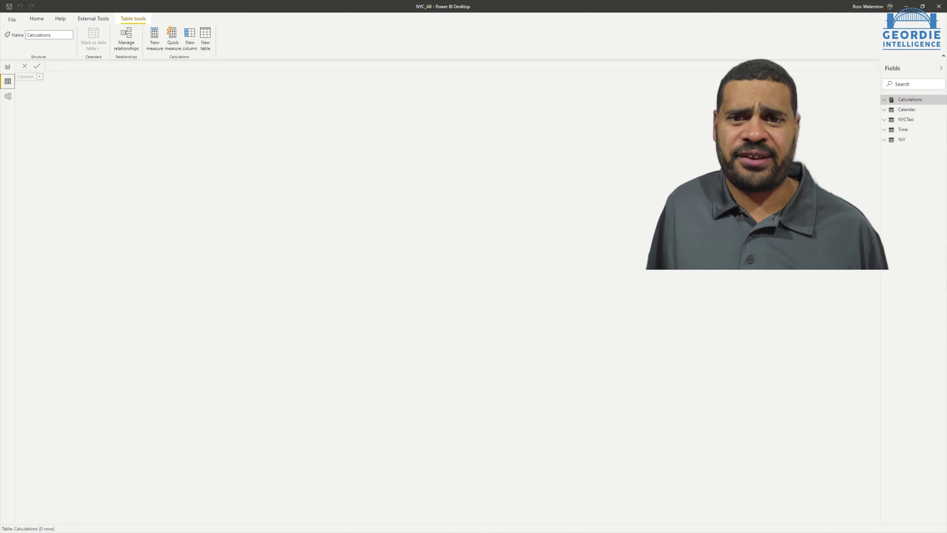
click(905, 119)
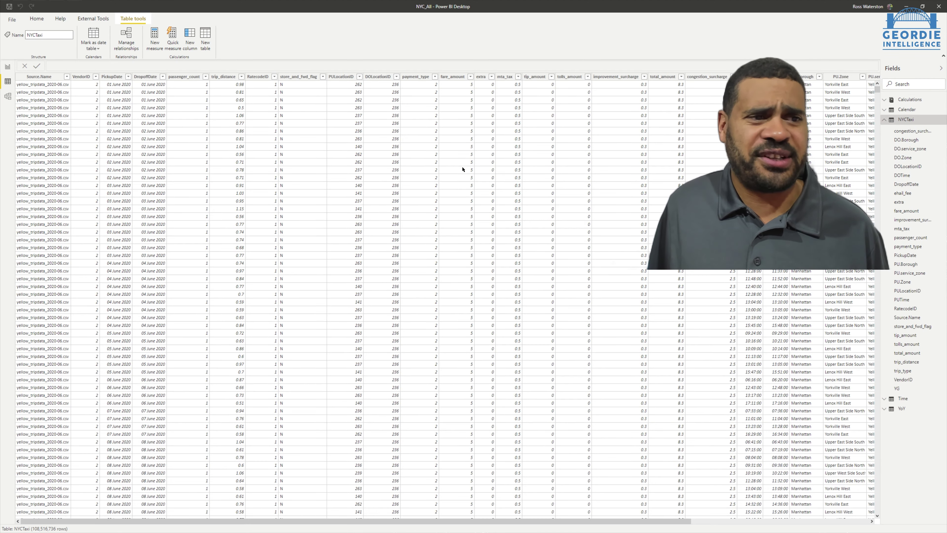
click(241, 79)
click(241, 77)
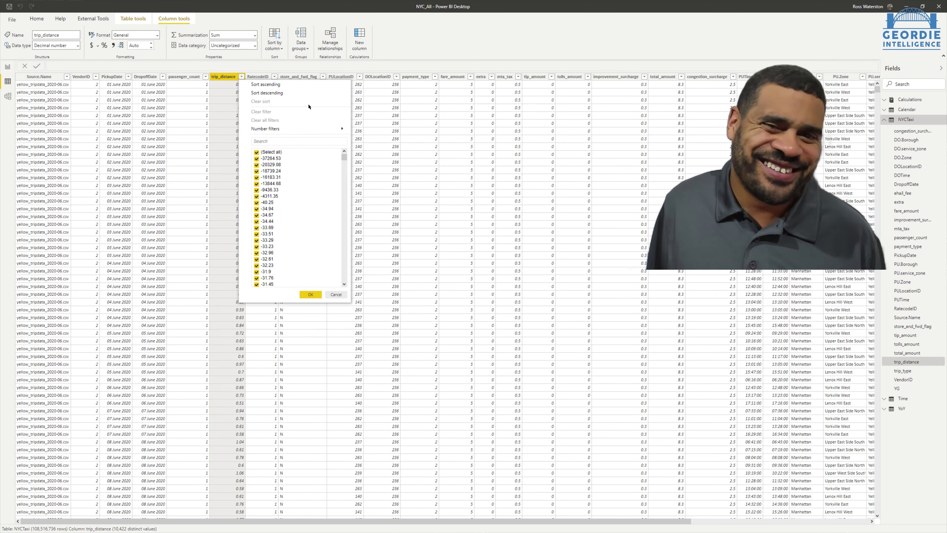
click(283, 93)
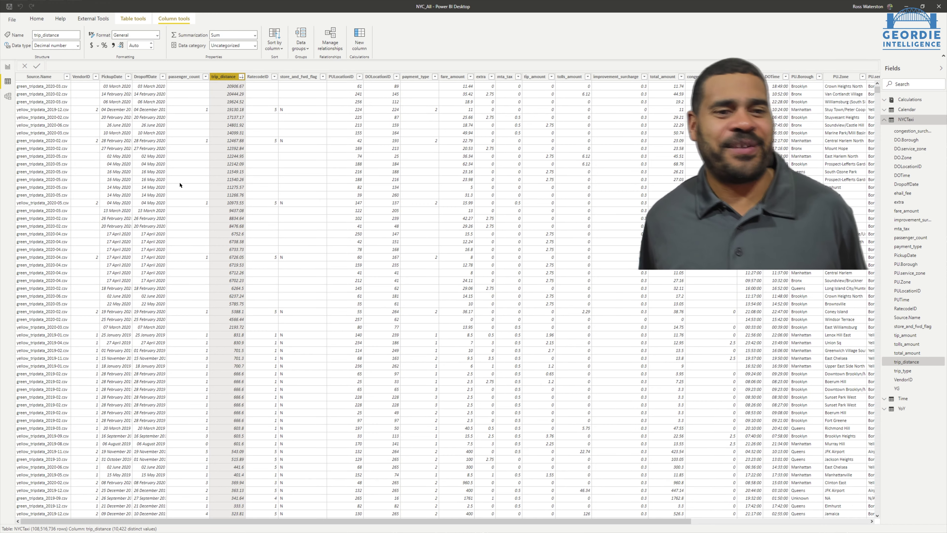
- Examine the largest trip distances in the sorted NYCTaxi rows and return to the report
scroll(184, 192, down, 10)
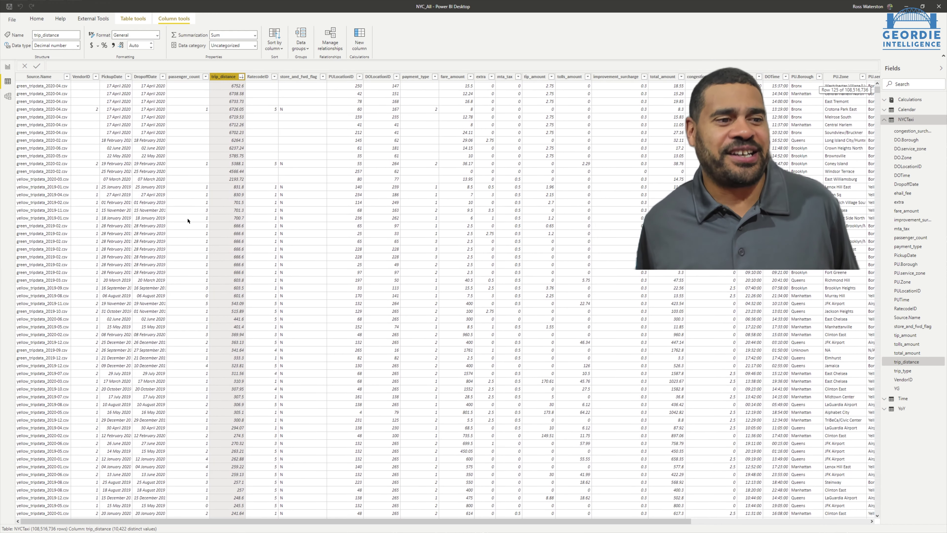
scroll(186, 227, down, 3)
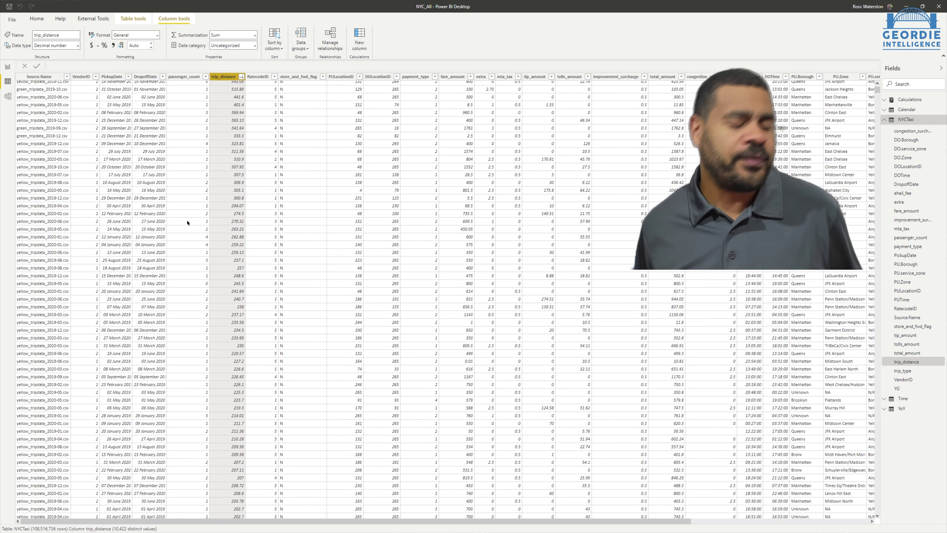
scroll(183, 235, up, 10)
scroll(180, 248, up, 8)
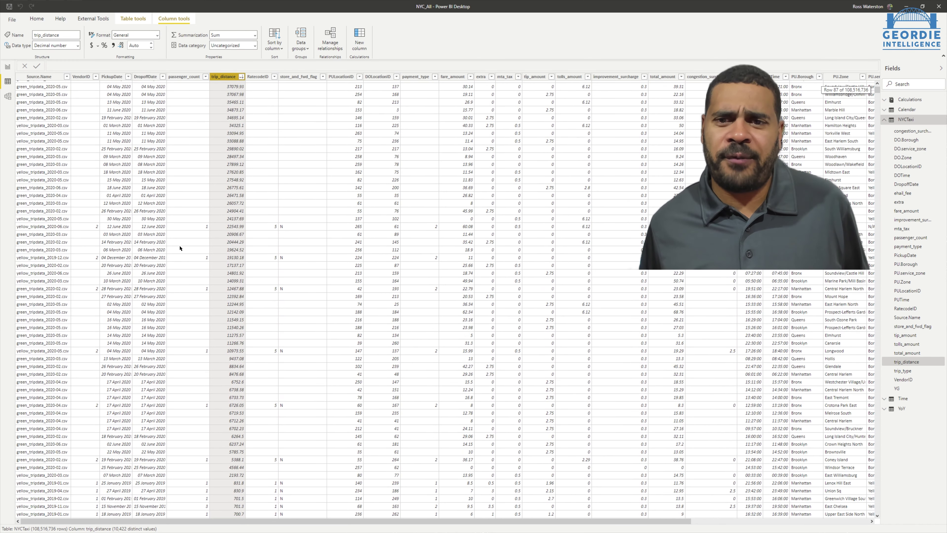
click(8, 67)
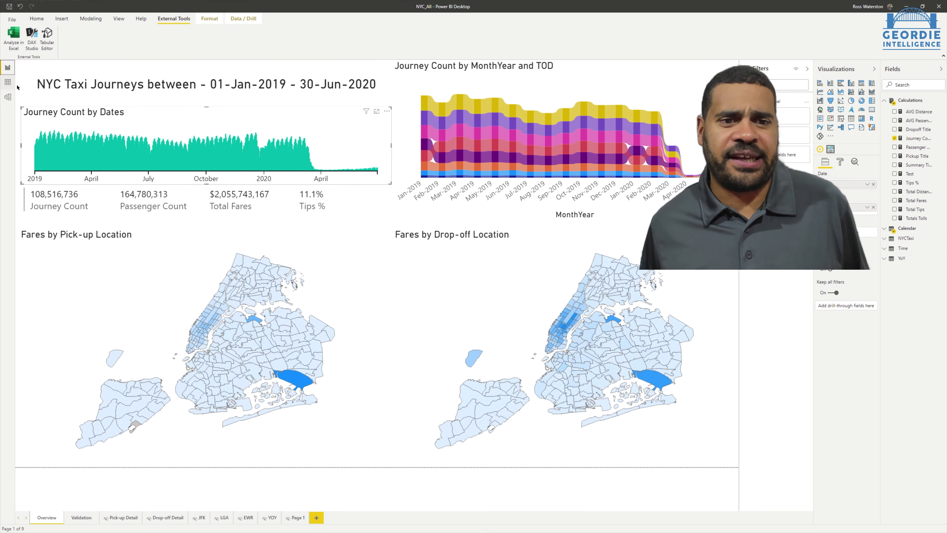
- On the YOY page, move the lower matrix left beneath the other tables and replace its AVG Passengers values with AVG Distance
click(272, 517)
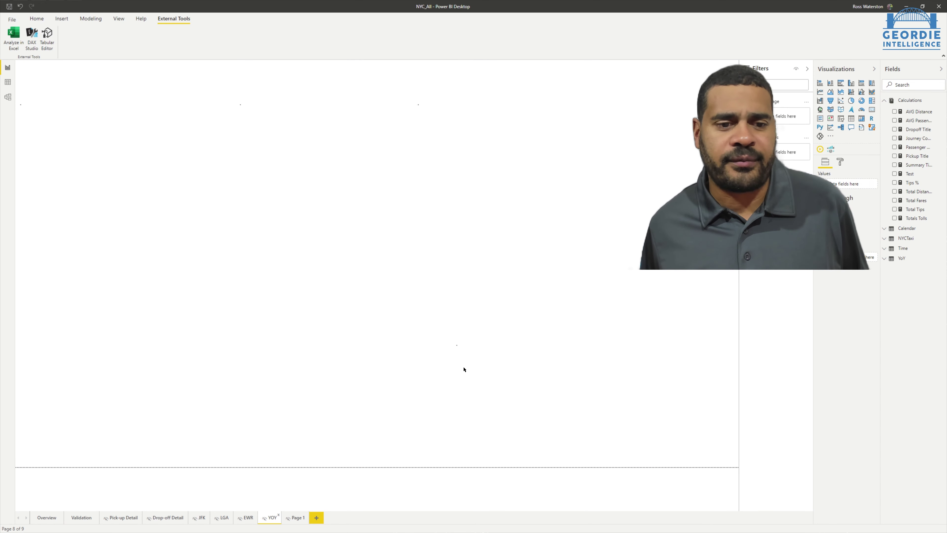
drag(634, 363, 379, 368)
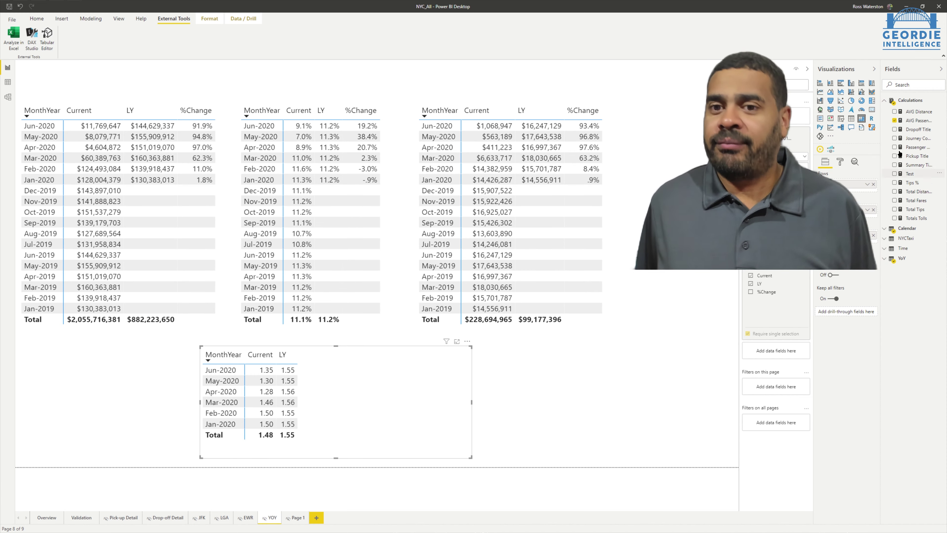
drag(904, 112, 381, 390)
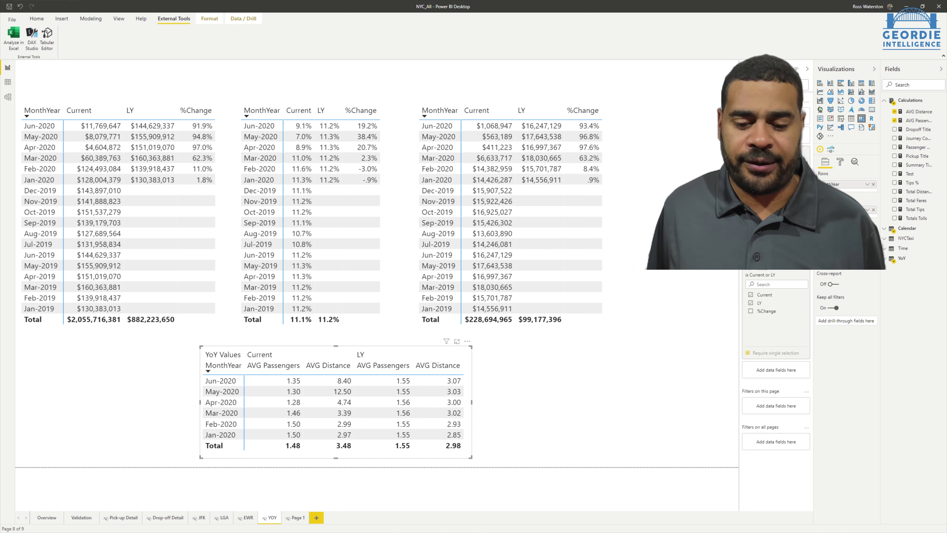
click(874, 235)
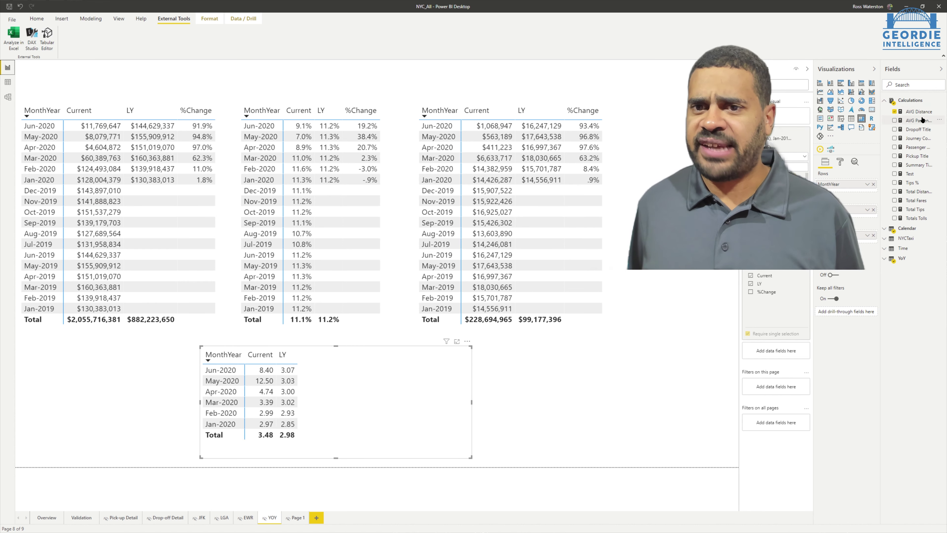
- View the AVG Passengers measure's DAX definition from the YOY page
click(913, 120)
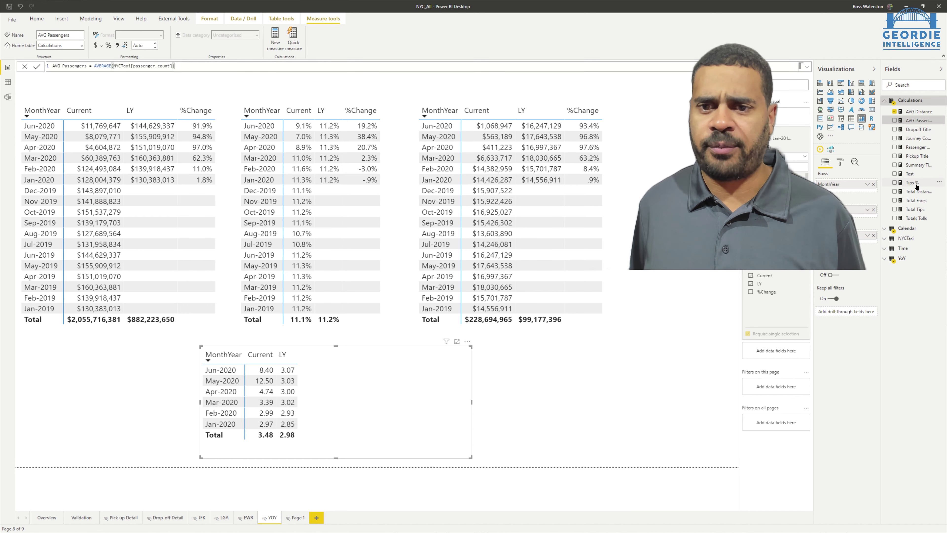
- Add the Tips % measure to the lower matrix on the YOY page alongside AVG Distance
drag(916, 184, 376, 433)
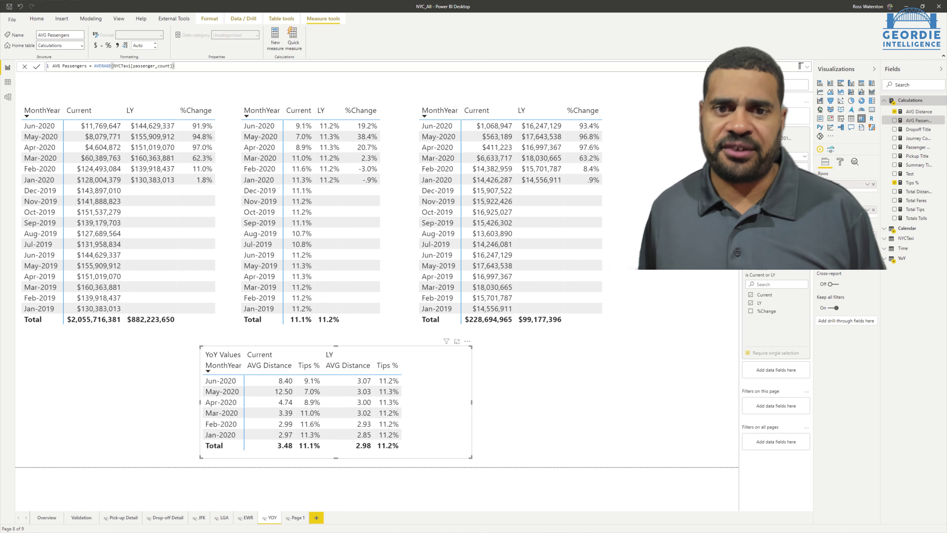
- Go to the Overview page and filter the report to Manhattan with the PU.Borough slicer
click(47, 518)
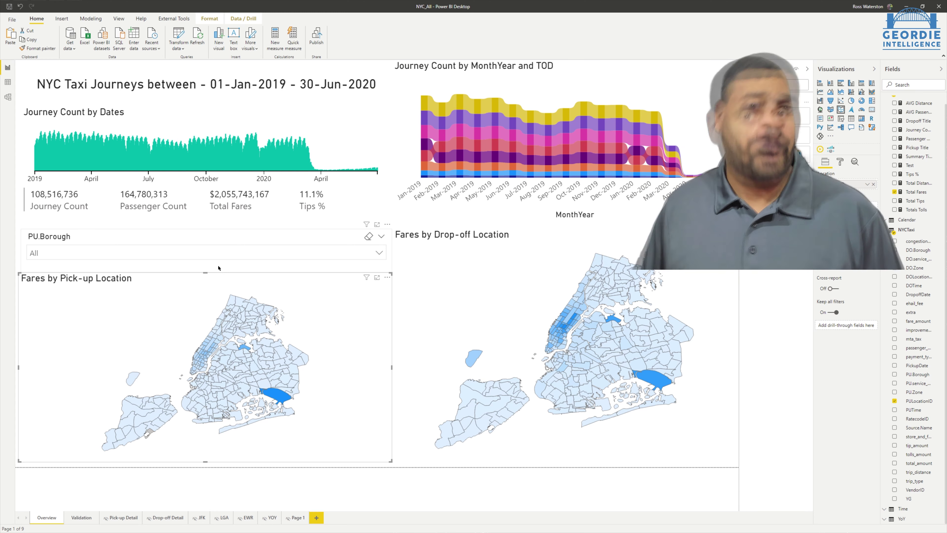
click(178, 260)
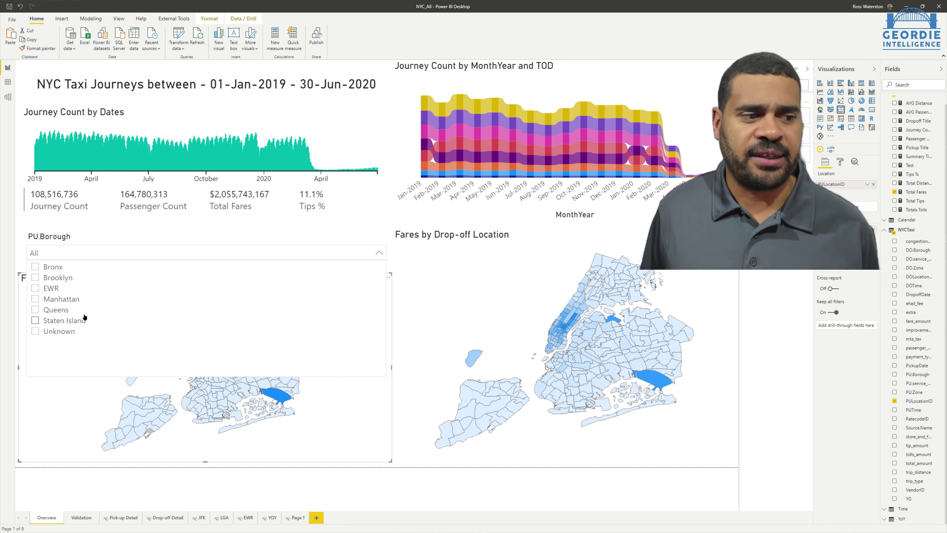
click(70, 300)
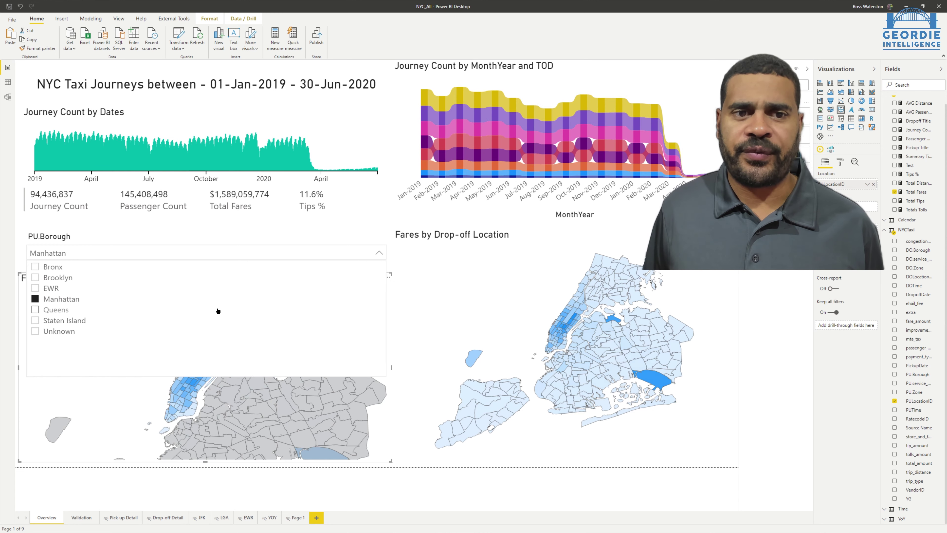
click(385, 301)
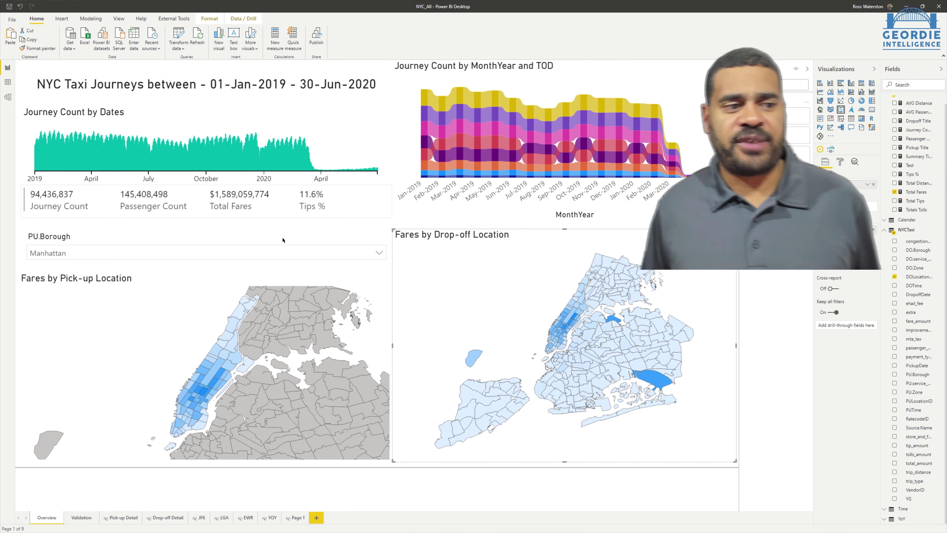
- Switch the PU.Borough filter to Brooklyn, inspect the ribbon chart, and clear the borough selection
click(284, 252)
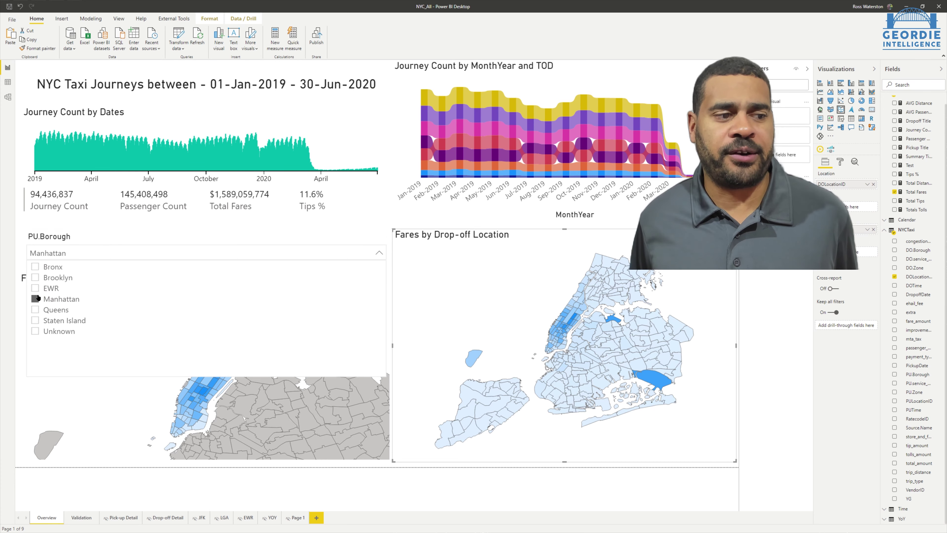
click(36, 277)
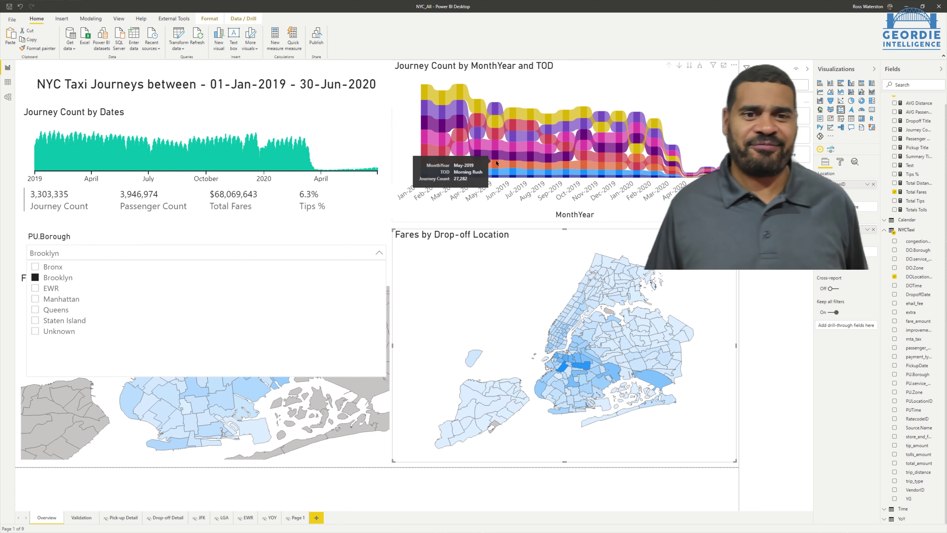
click(55, 280)
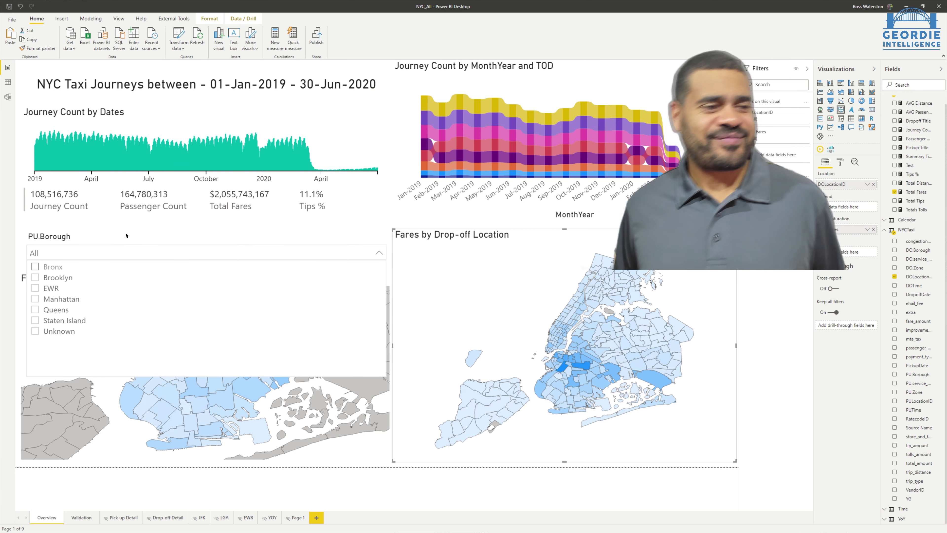
click(374, 256)
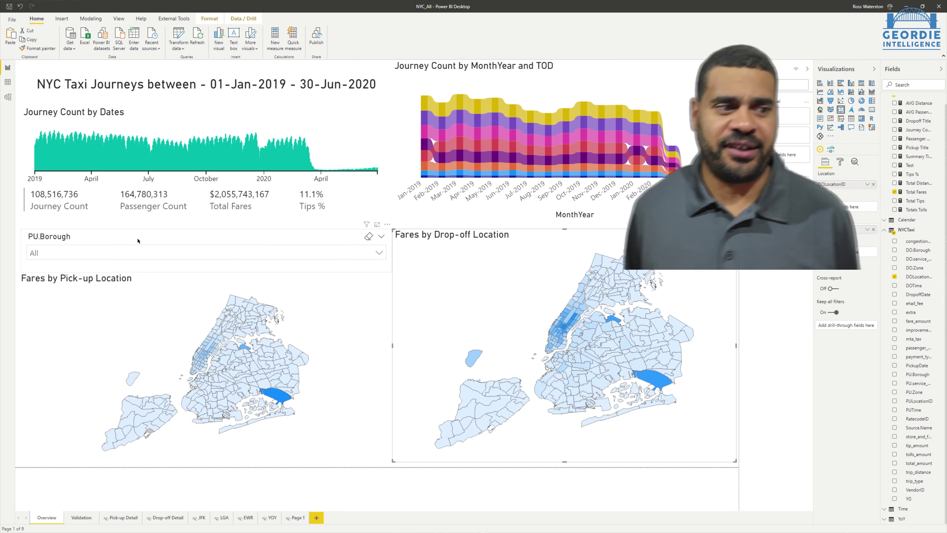
- Filter PU.Borough to Staten Island and inspect the Jun-2020 Early Morning journey count in the ribbon chart
click(190, 254)
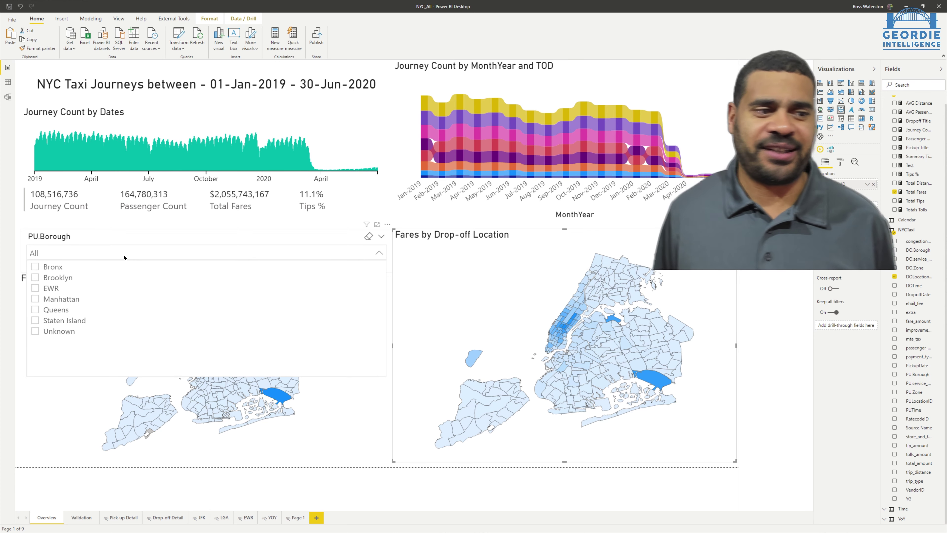
click(71, 321)
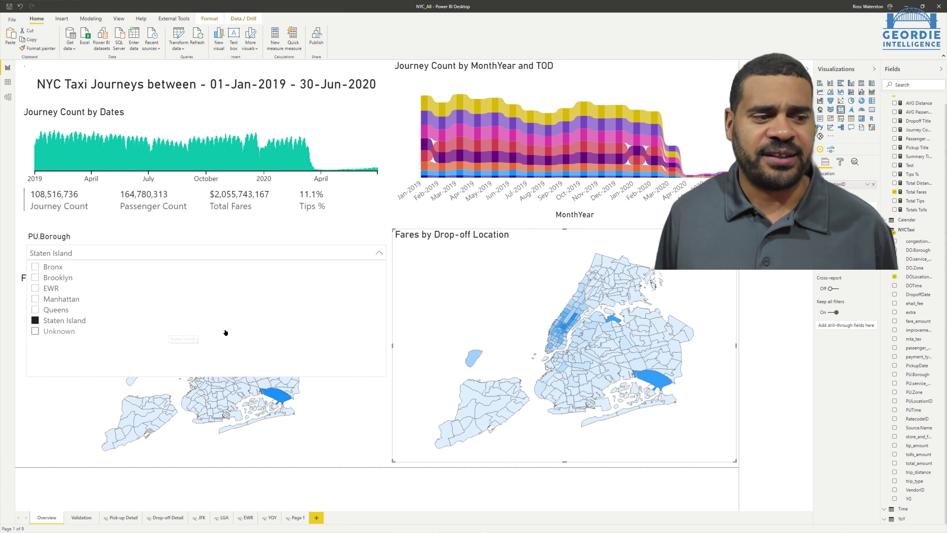
click(362, 404)
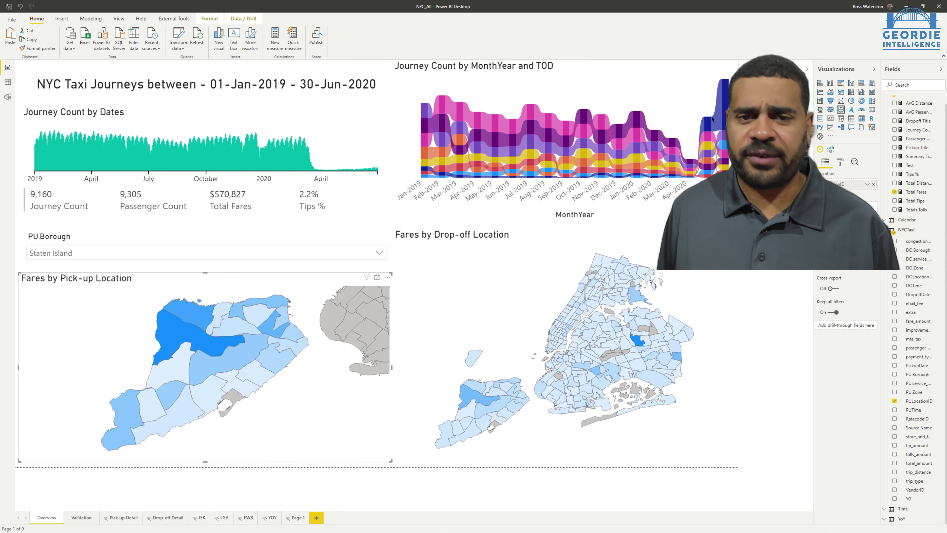
mouse_move(722, 109)
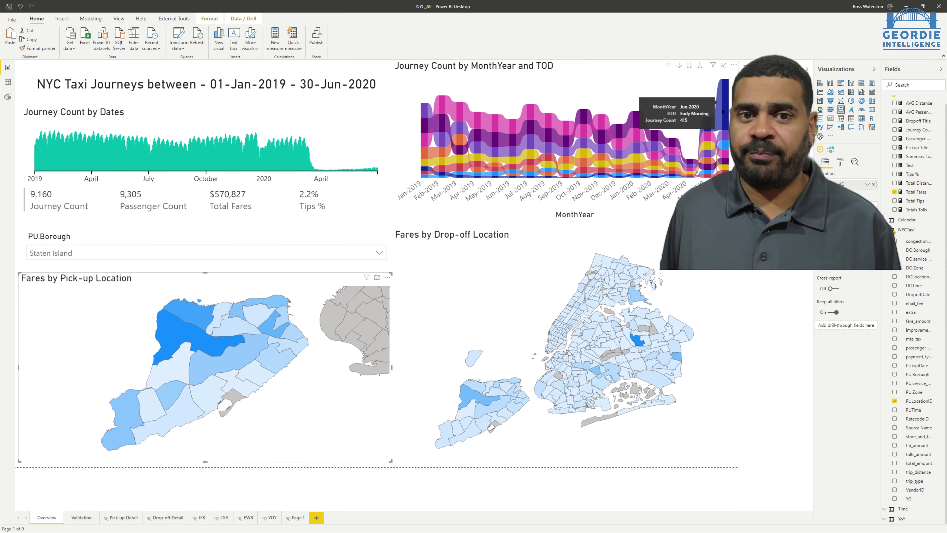